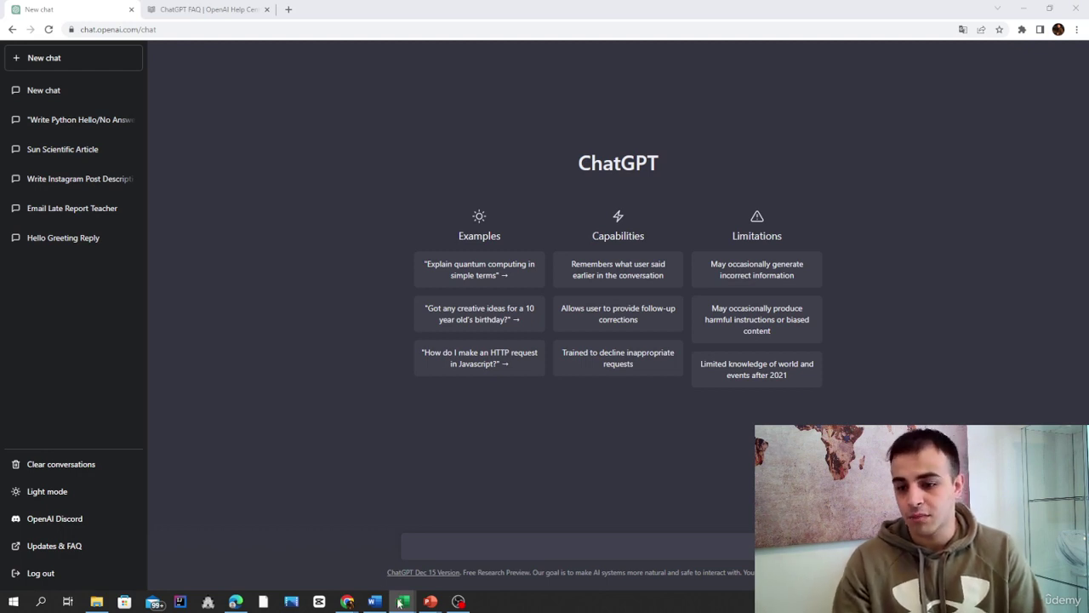
Start the prompt: working at a retail company, need a professional report; tasks include supervising employees and checking product storage.
{"action": "left_click", "coordinate": [282, 428]}
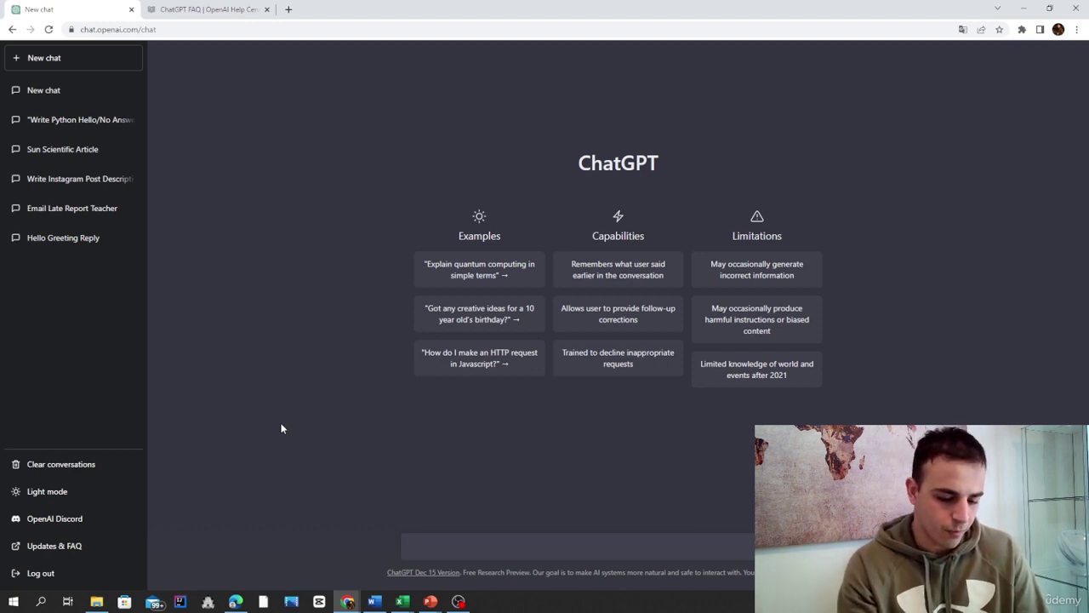
{"action": "type", "text": "I am wo"}
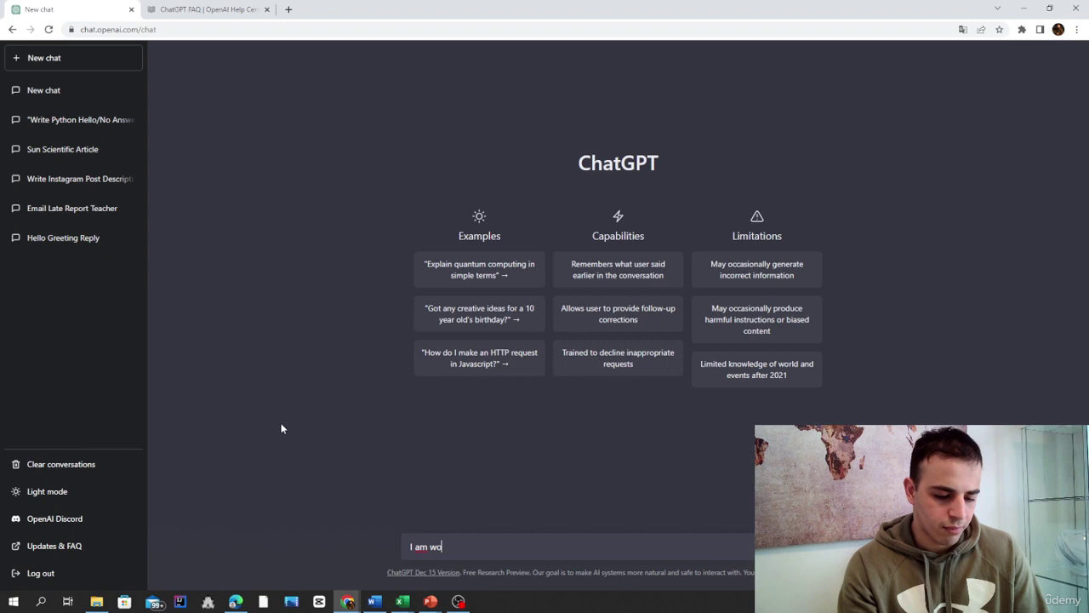
{"action": "type", "text": "rking in a"}
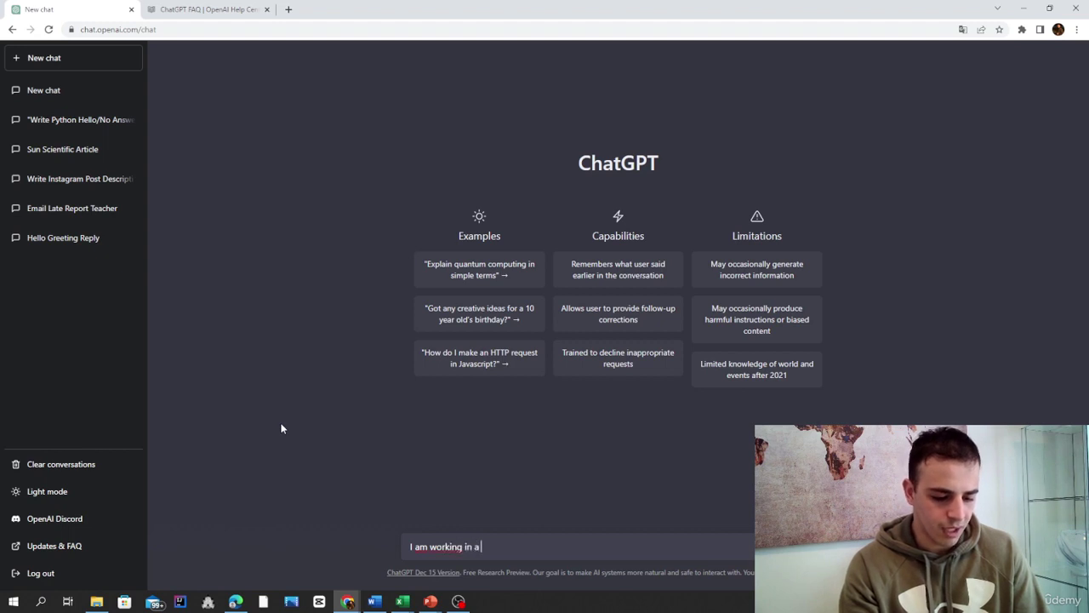
{"action": "type", "text": " realail"}
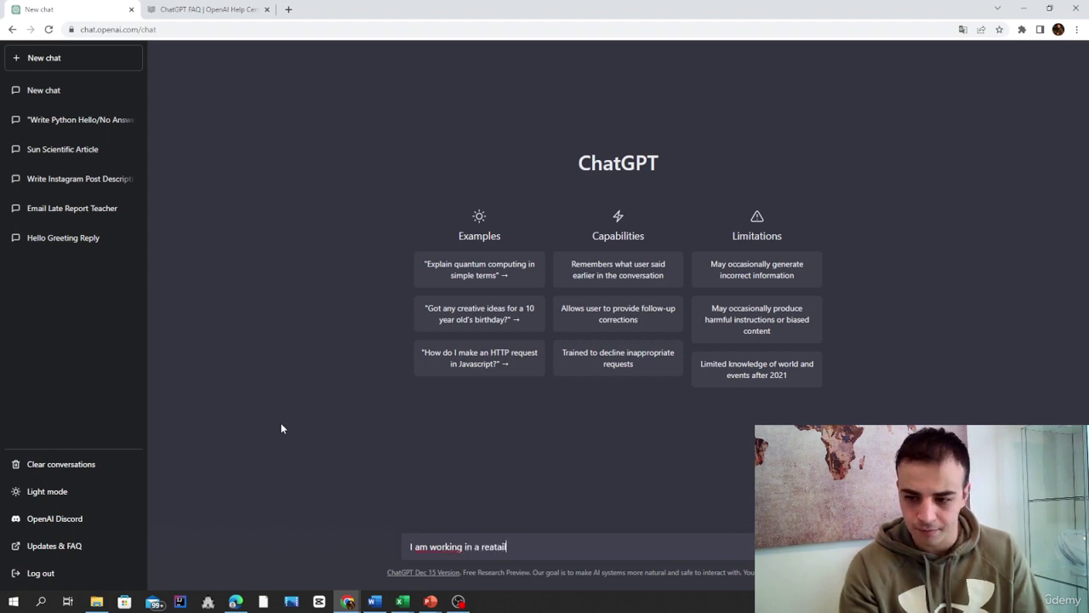
{"action": "type", "text": " comp"}
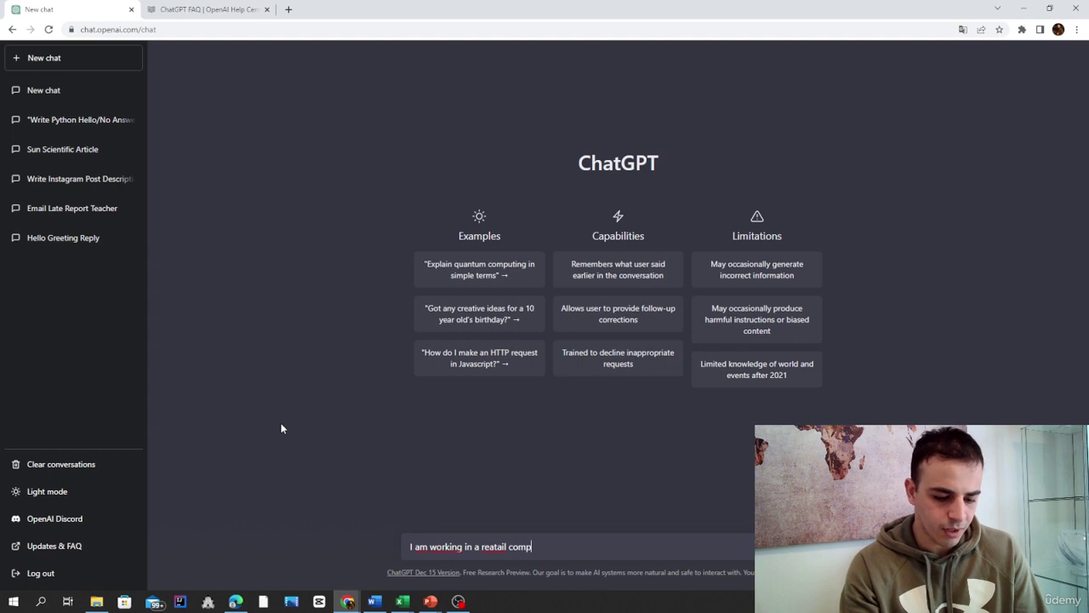
{"action": "type", "text": "any "}
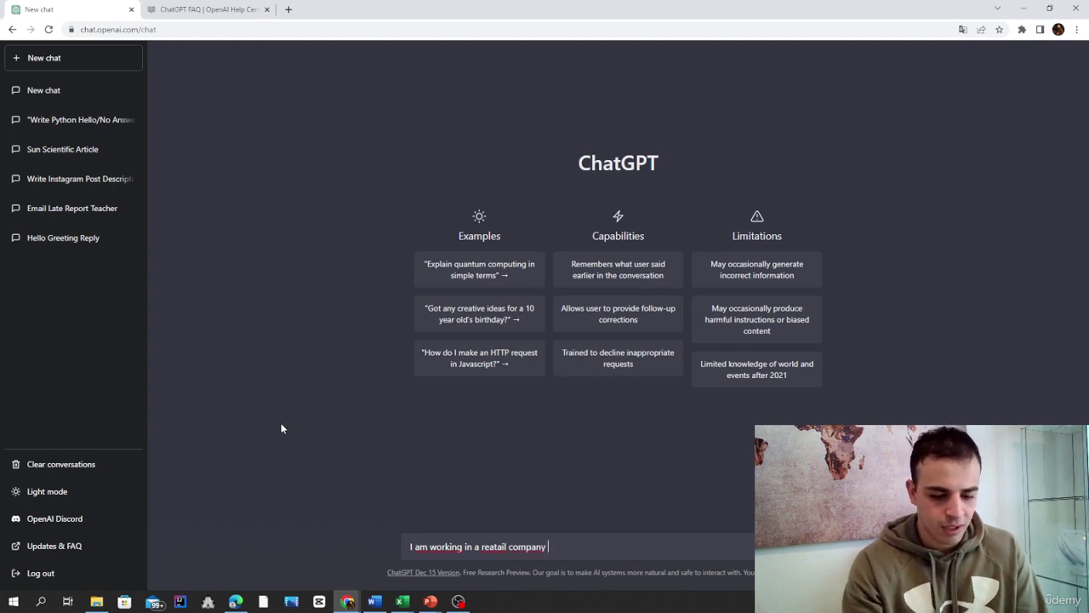
{"action": "type", "text": "and I nee"}
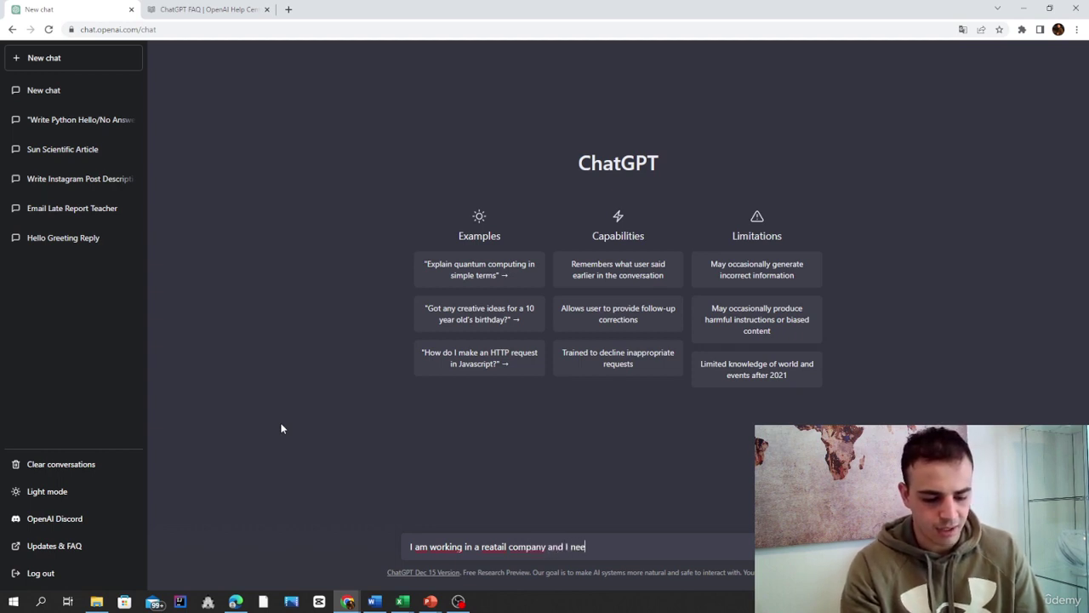
{"action": "type", "text": "d to mak"}
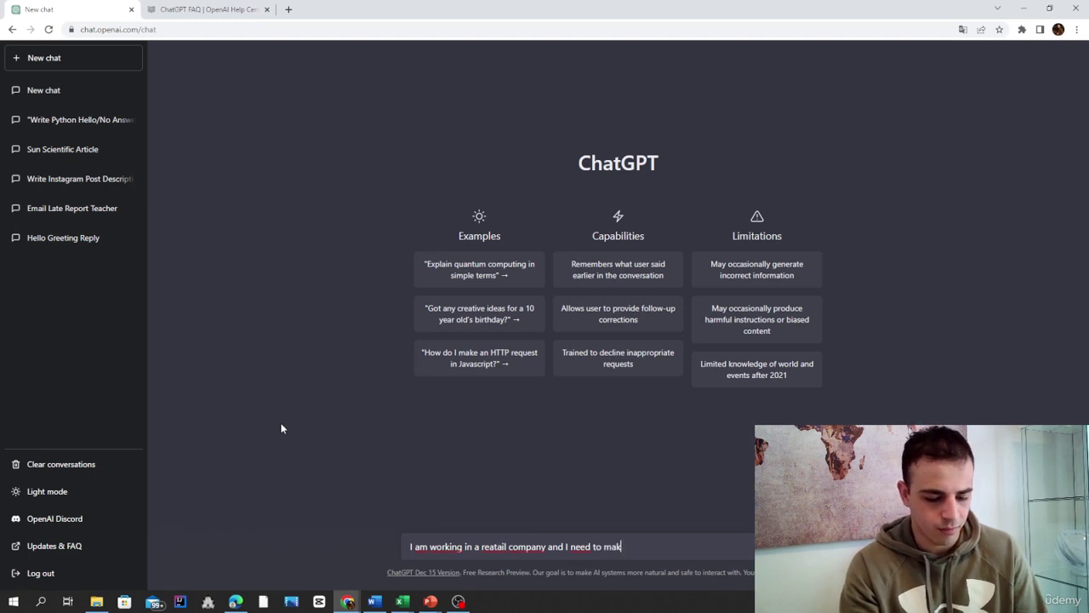
{"action": "type", "text": "e a tepo"}
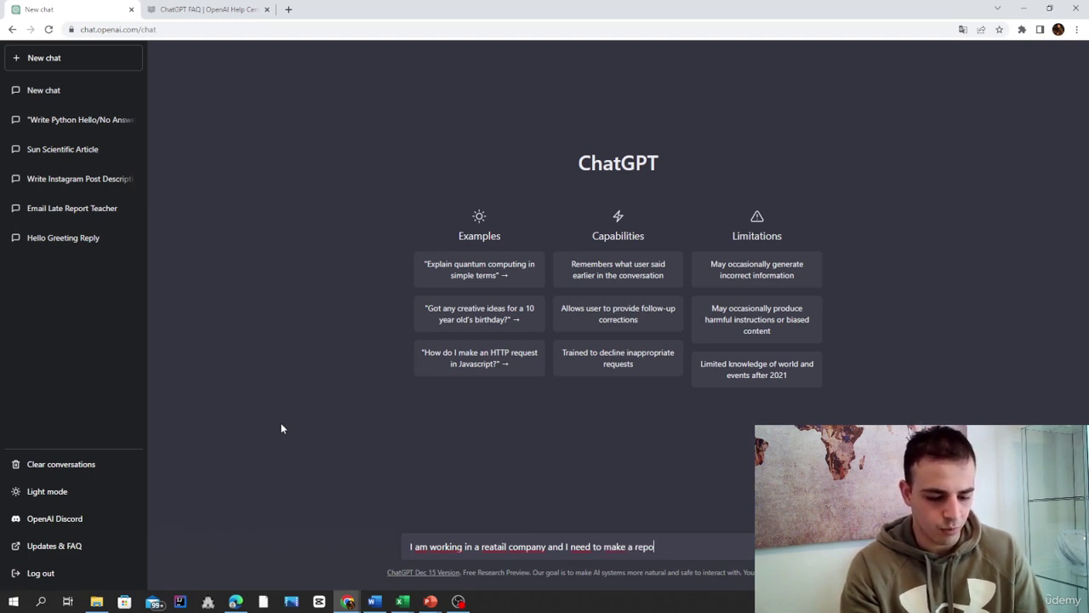
{"action": "type", "text": "rt of what"}
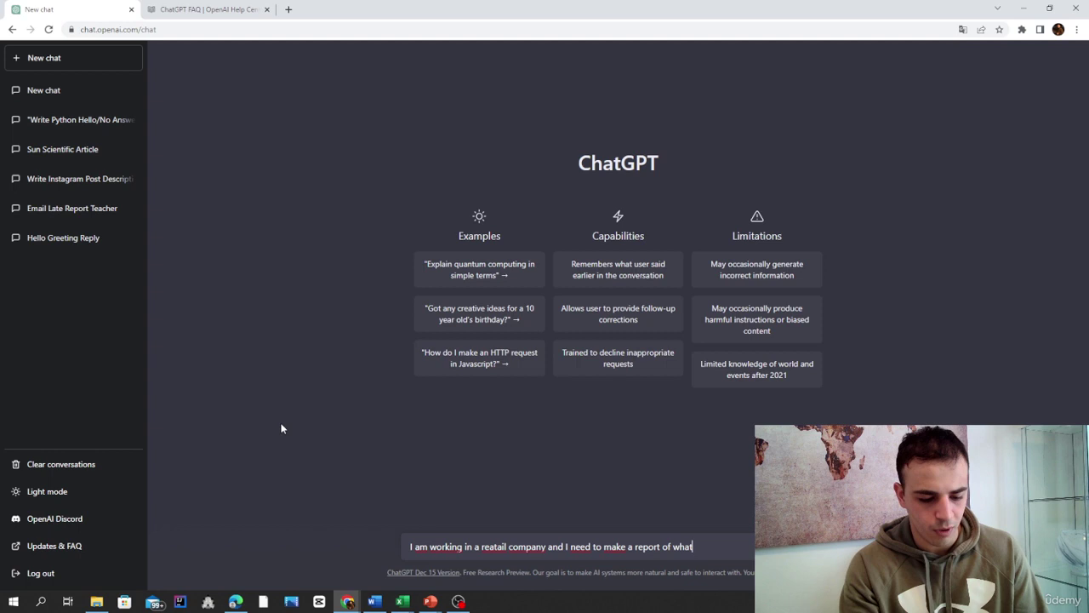
{"action": "key", "text": "BackSpace"}
{"action": "key", "text": "BackSpace"}
{"action": "key", "text": "BackSpace"}
{"action": "key", "text": "BackSpace"}
{"action": "key", "text": "BackSpace"}
{"action": "key", "text": "BackSpace"}
{"action": "key", "text": "BackSpace"}
{"action": "key", "text": "BackSpace"}
{"action": "key", "text": "BackSpace"}
{"action": "key", "text": "BackSpace"}
{"action": "key", "text": "BackSpace"}
{"action": "key", "text": "BackSpace"}
{"action": "key", "text": "BackSpace"}
{"action": "key", "text": "BackSpace"}
{"action": "key", "text": "BackSpace"}
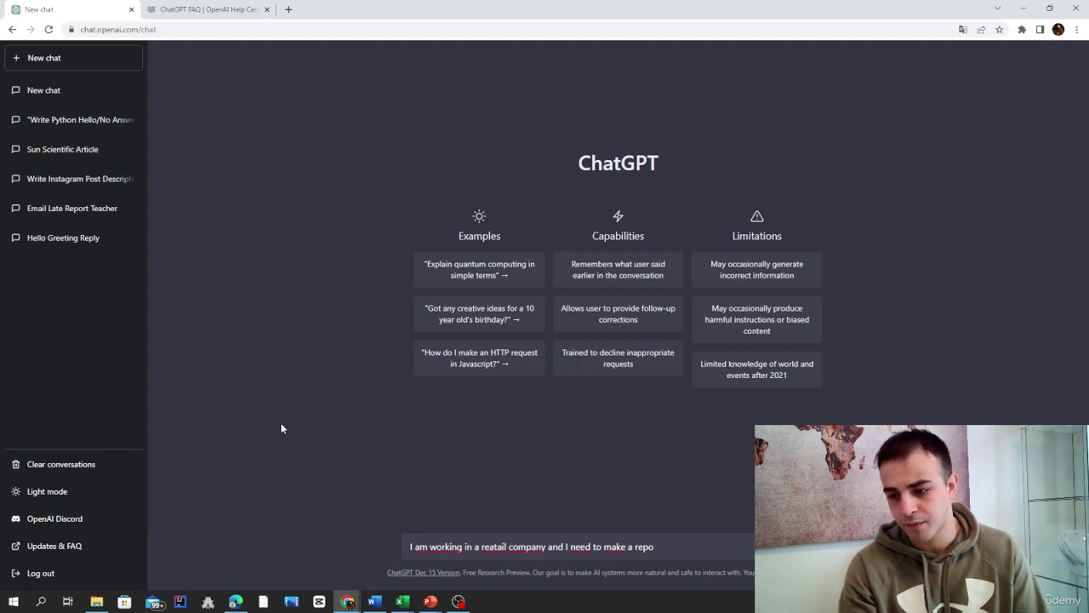
{"action": "type", "text": "prof"}
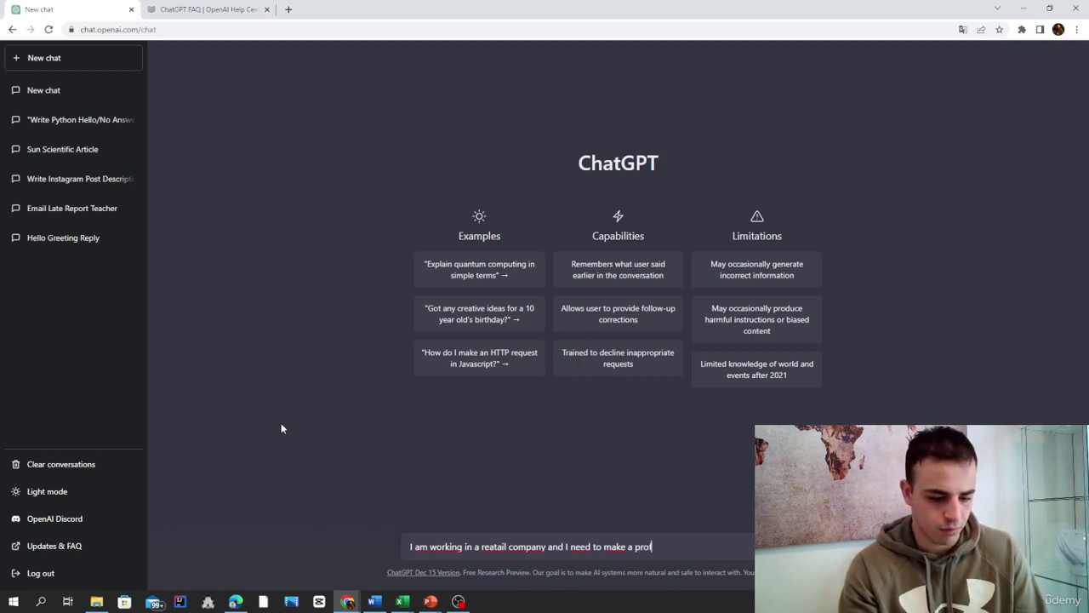
{"action": "type", "text": "eesionel "}
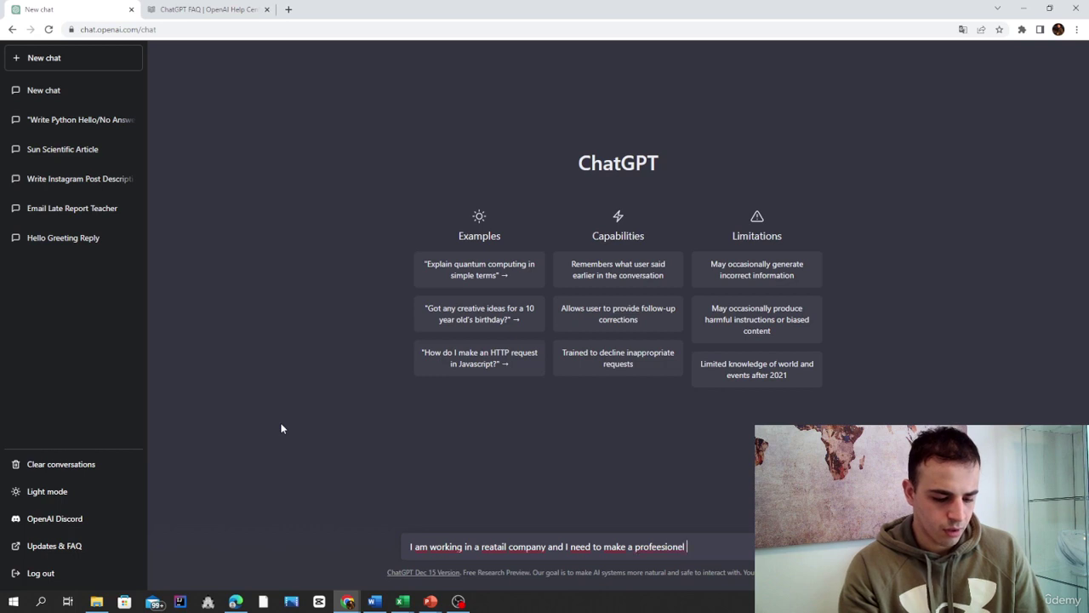
{"action": "type", "text": "report of "}
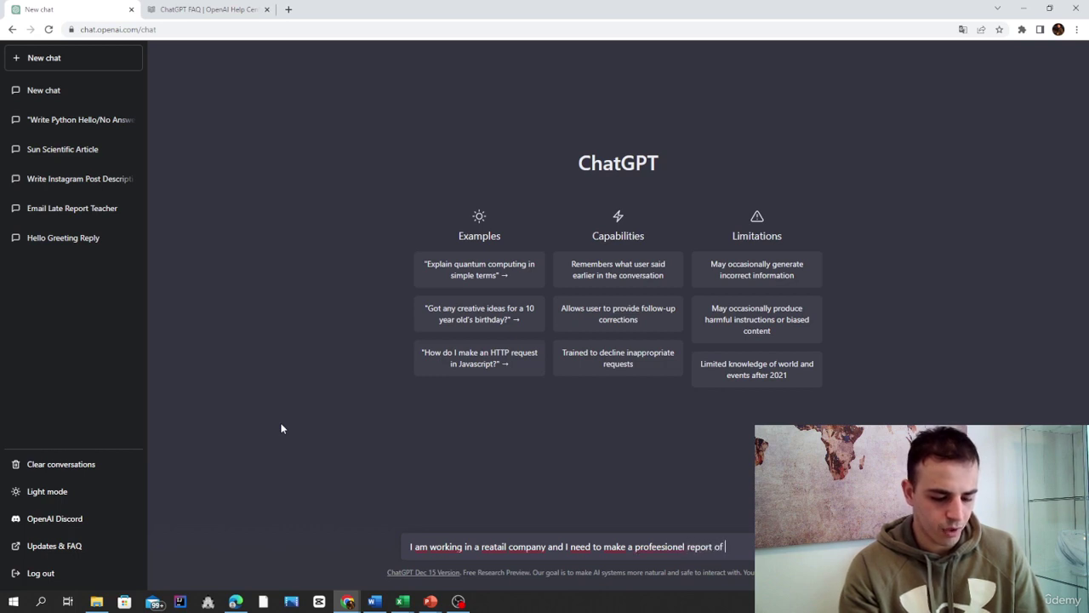
{"action": "type", "text": "what I c"}
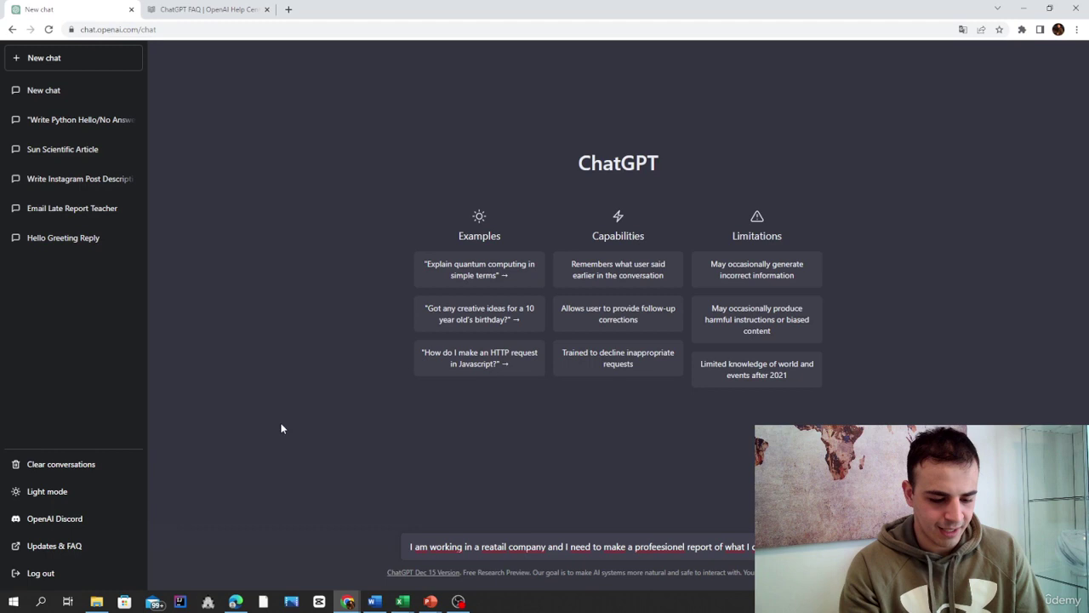
{"action": "type", "text": "task are "}
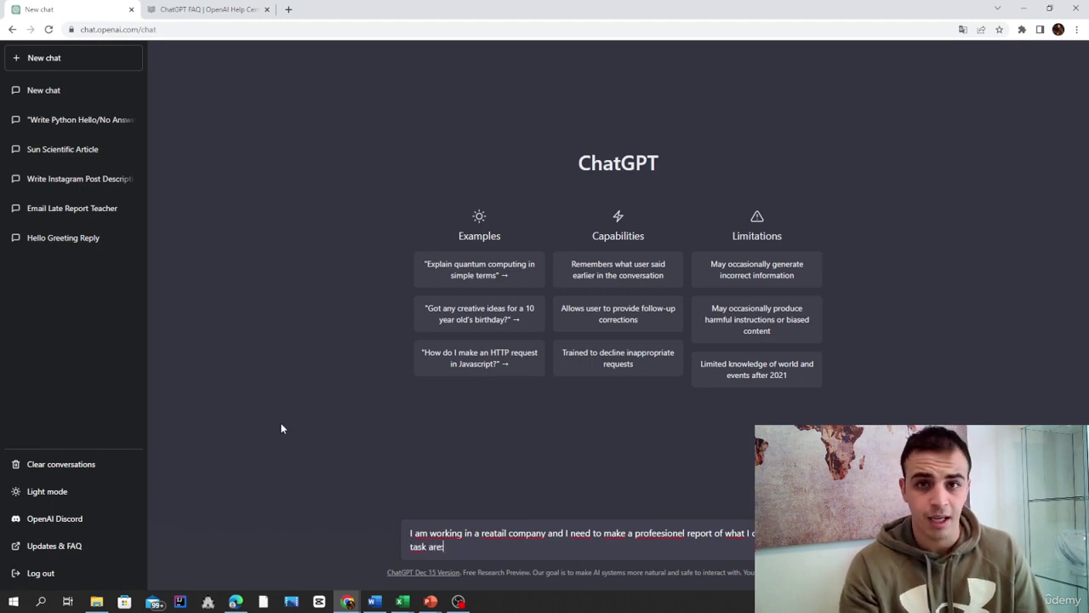
{"action": "type", "text": ": supervi"}
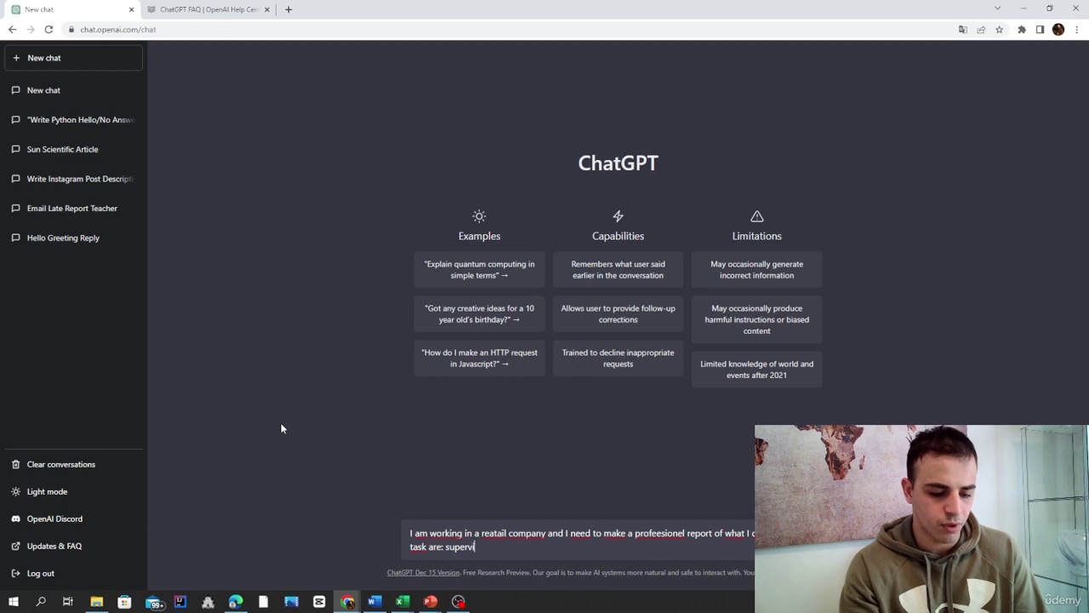
{"action": "type", "text": "se the "}
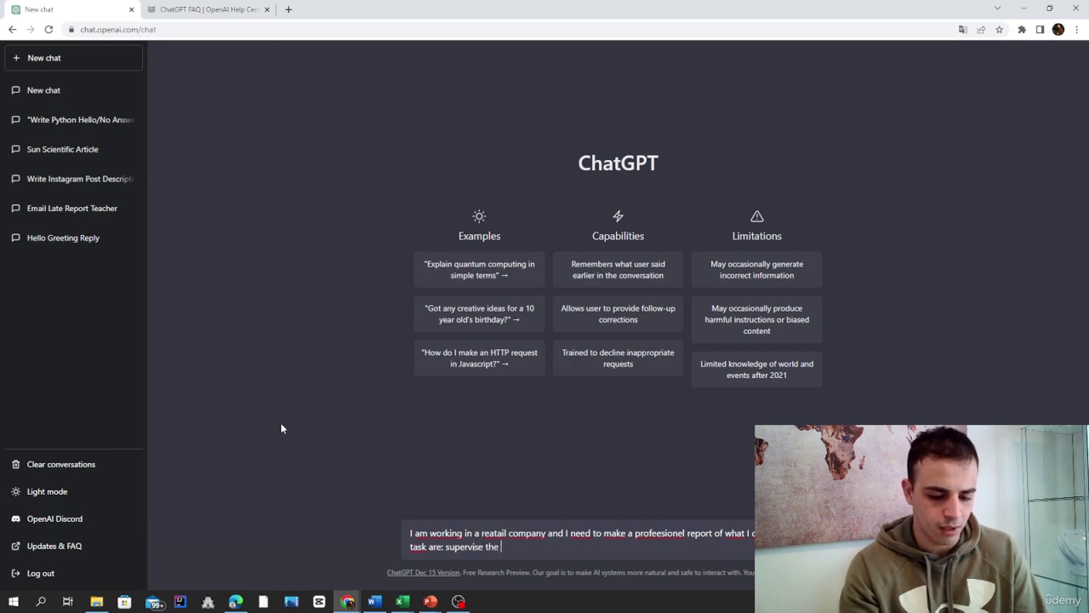
{"action": "type", "text": "employee, "}
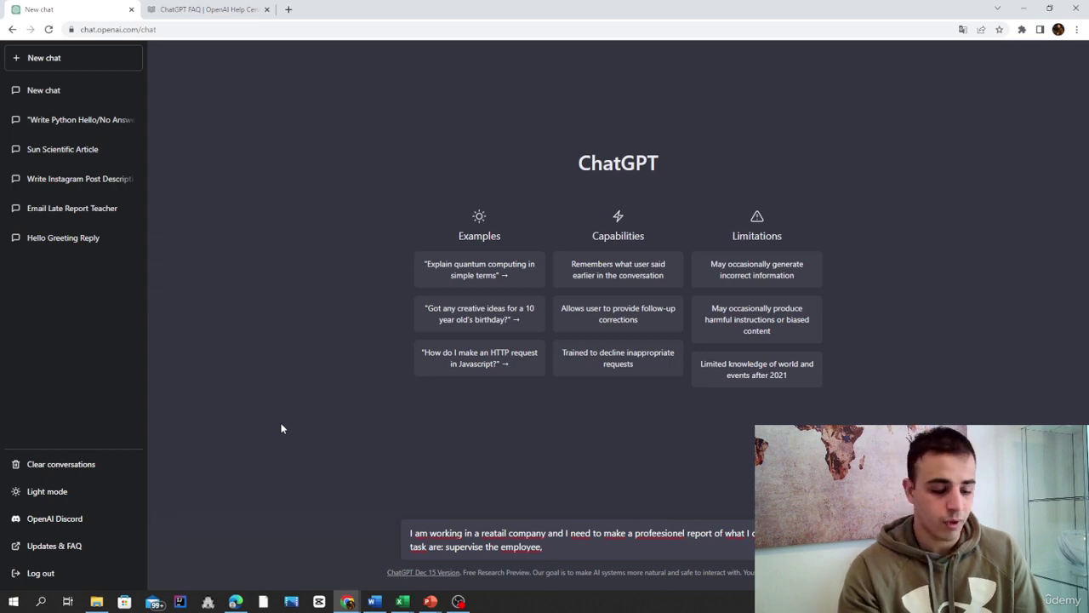
{"action": "type", "text": "che"}
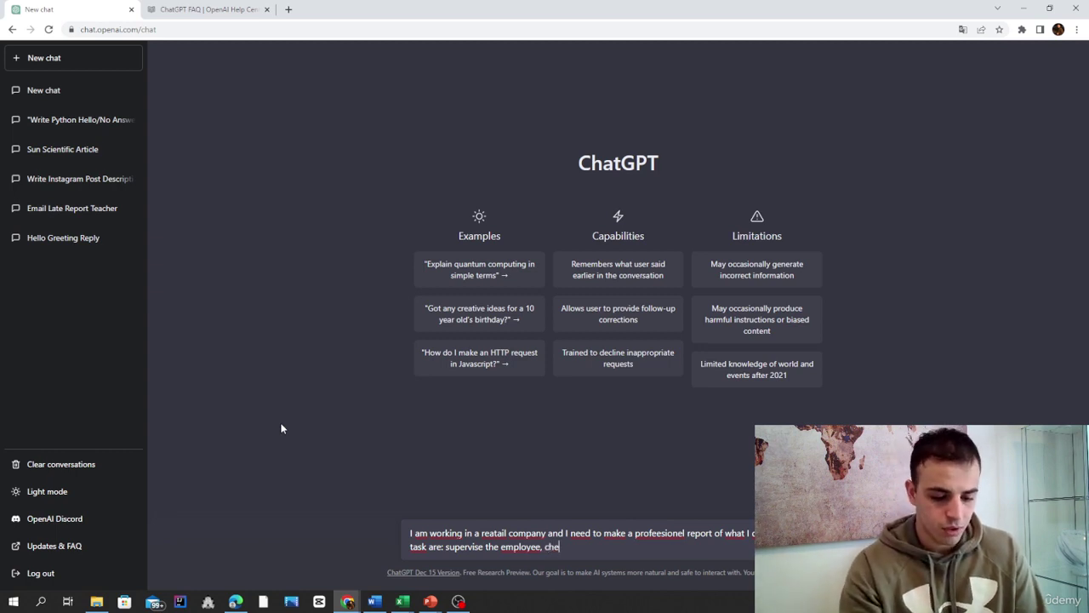
{"action": "type", "text": "ck if"}
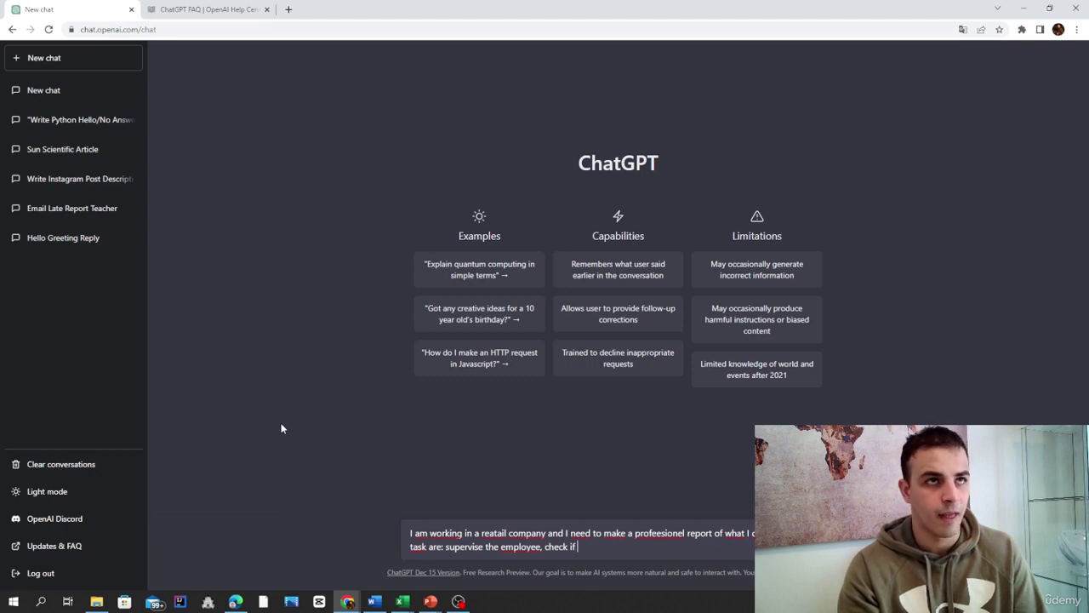
{"action": "type", "text": " all th"}
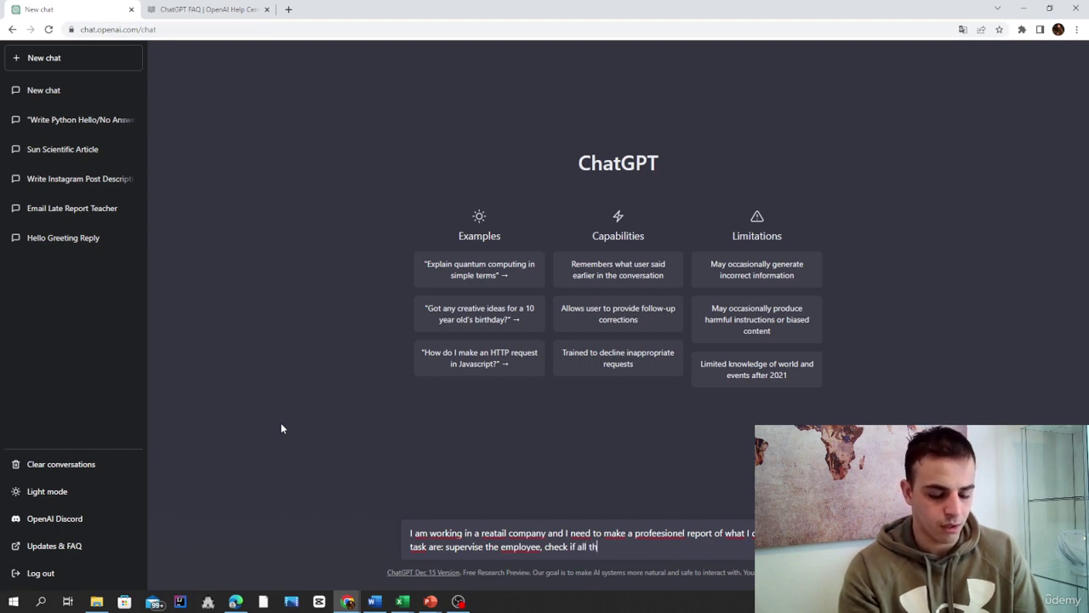
{"action": "type", "text": "e prod"}
{"action": "key", "text": "BackSpace"}
{"action": "key", "text": "BackSpace"}
{"action": "key", "text": "BackSpace"}
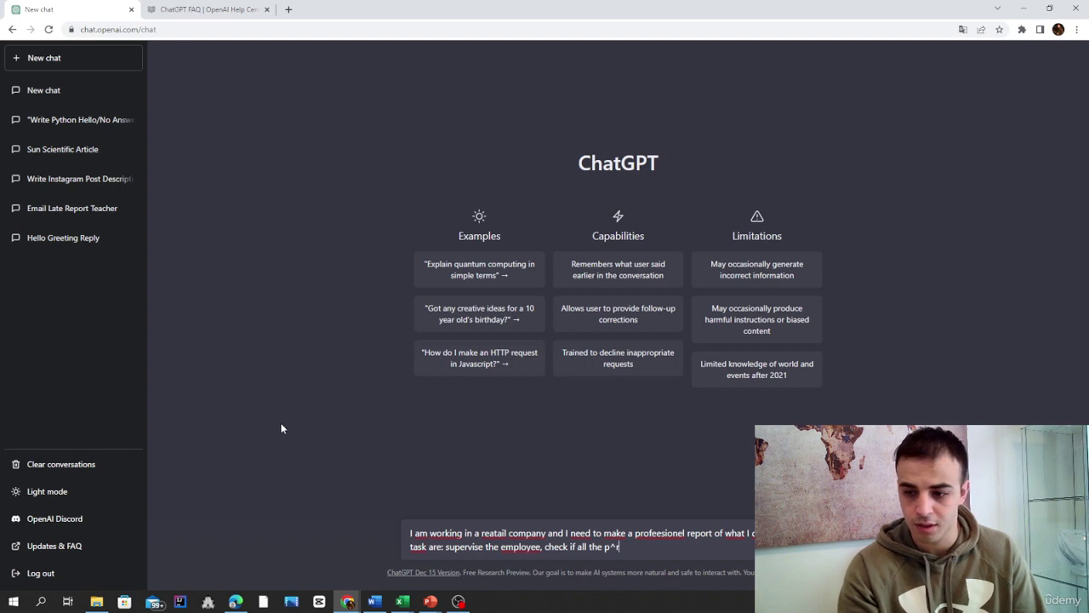
{"action": "type", "text": "roduct "}
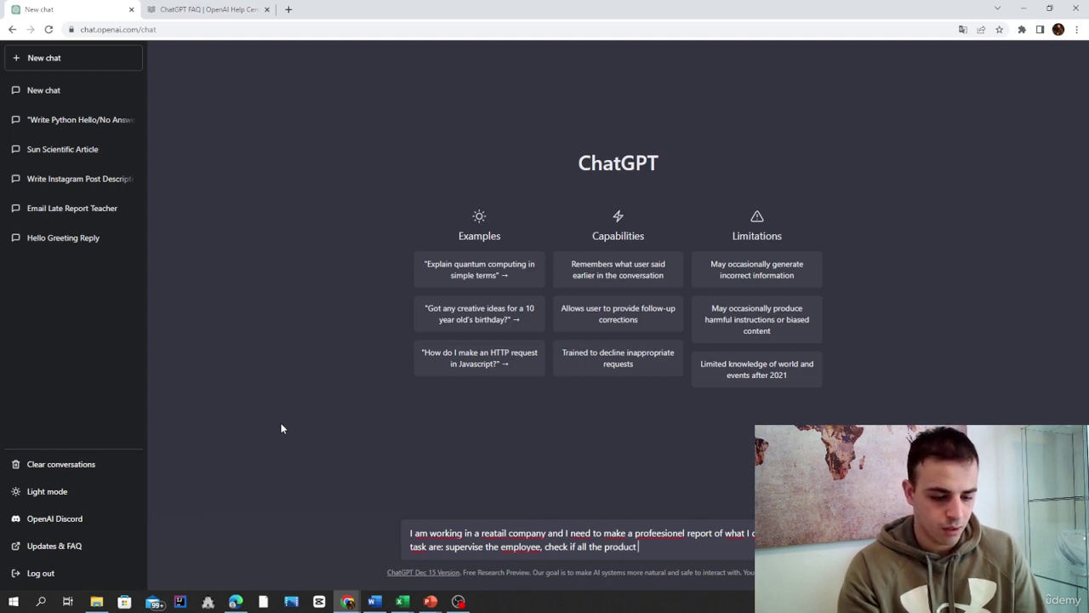
{"action": "type", "text": "are well s"}
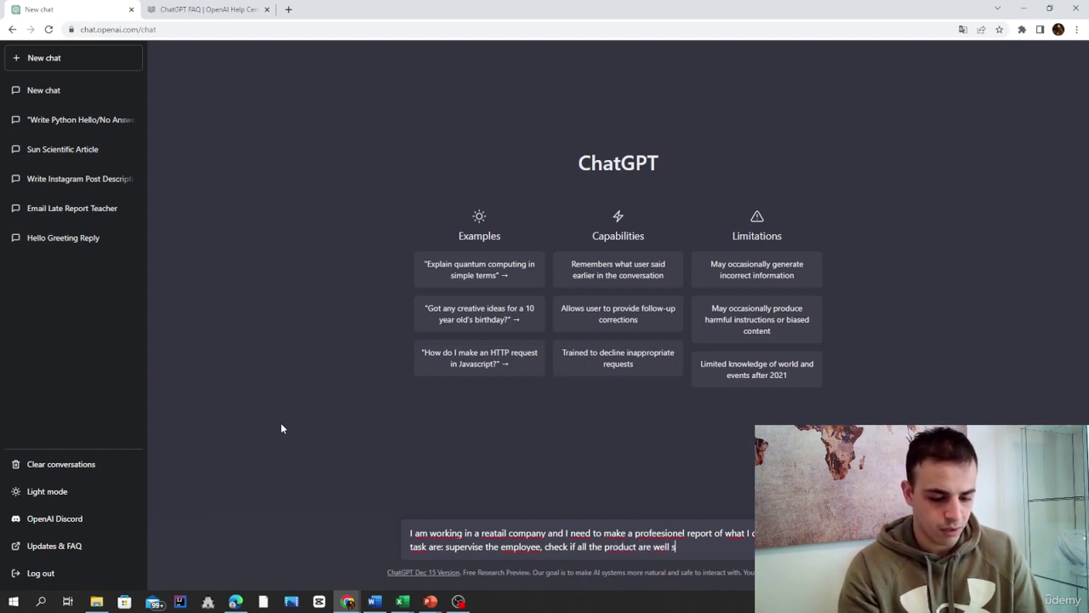
{"action": "type", "text": "tored, "}
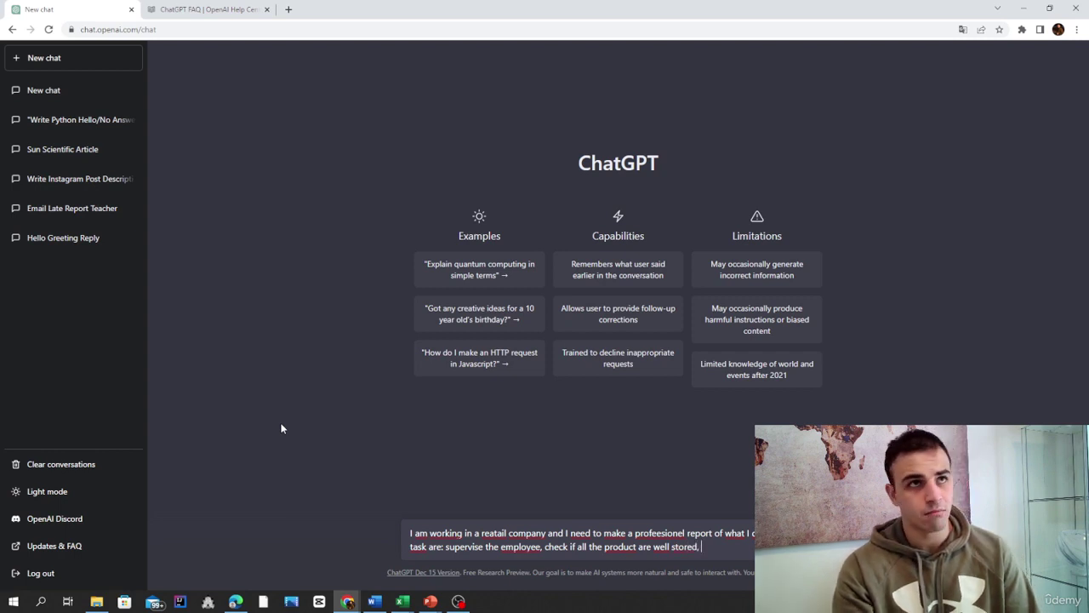
{"action": "type", "text": "check if"}
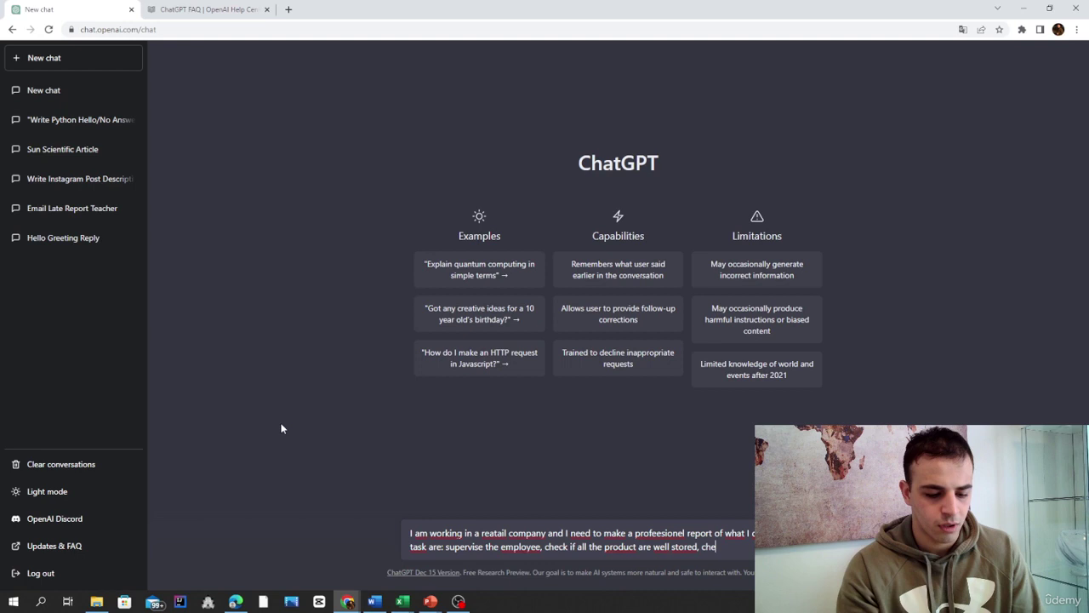
{"action": "type", "text": " every"}
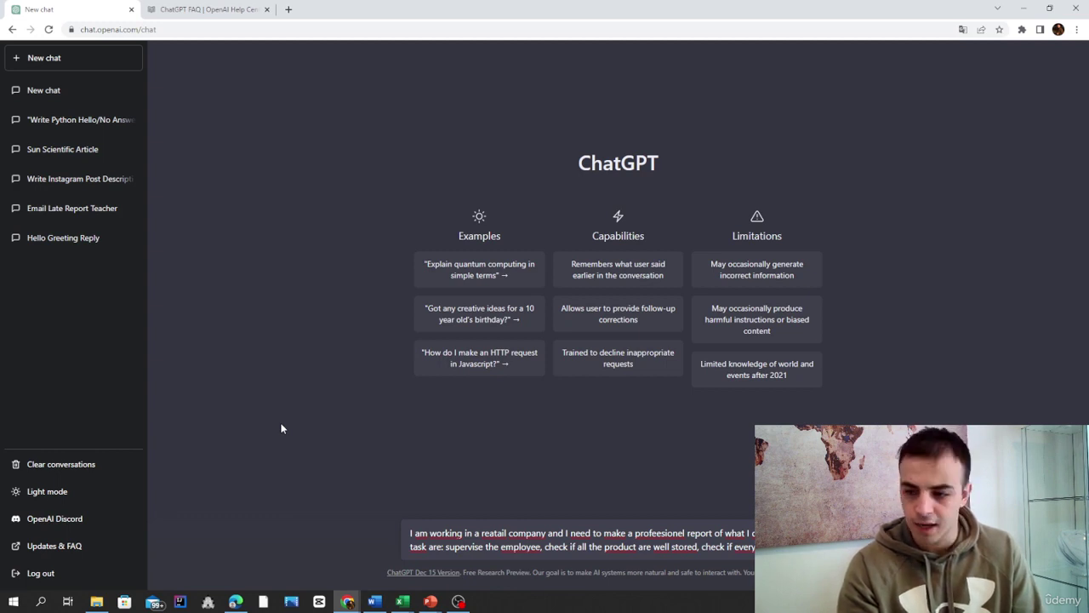
Add ensuring everyone is productive, state all elements are good today, and ask for a report.
{"action": "type", "text": "and"}
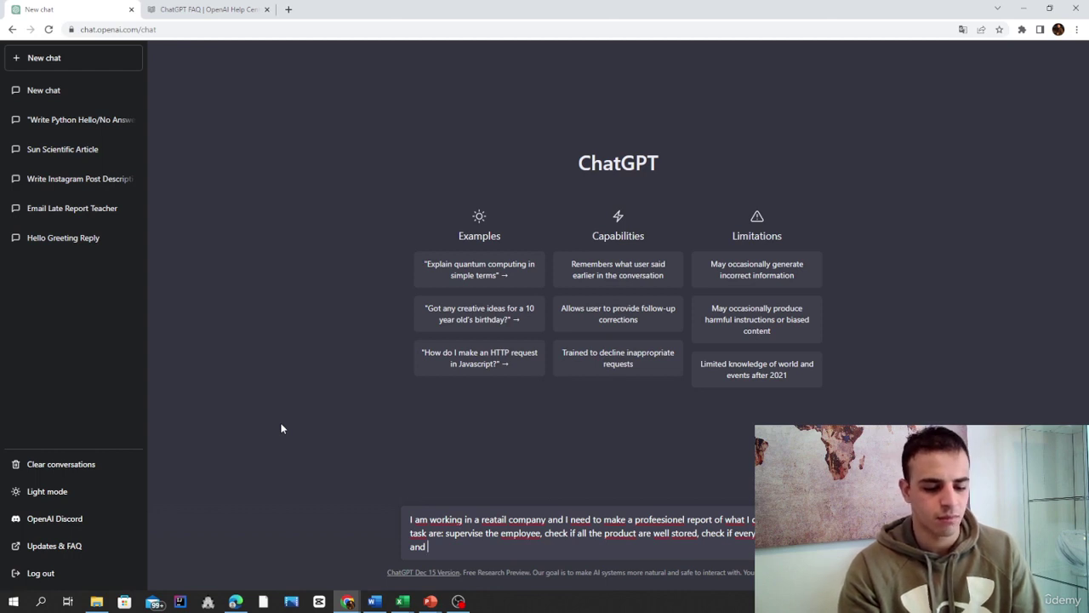
{"action": "type", "text": "m"}
{"action": "key", "text": "BackSpace"}
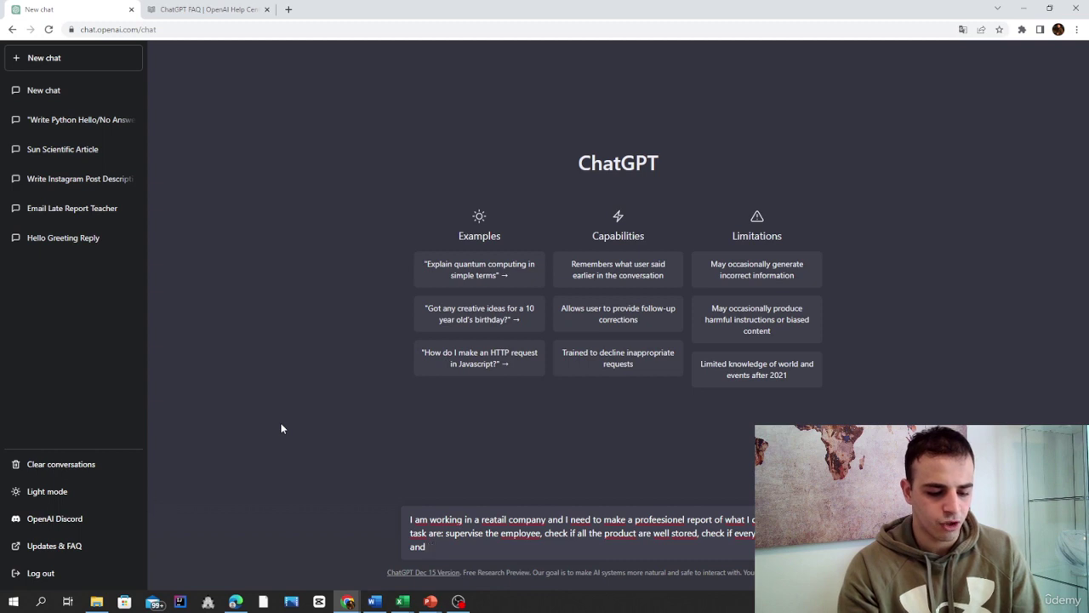
{"action": "type", "text": "make sure that"}
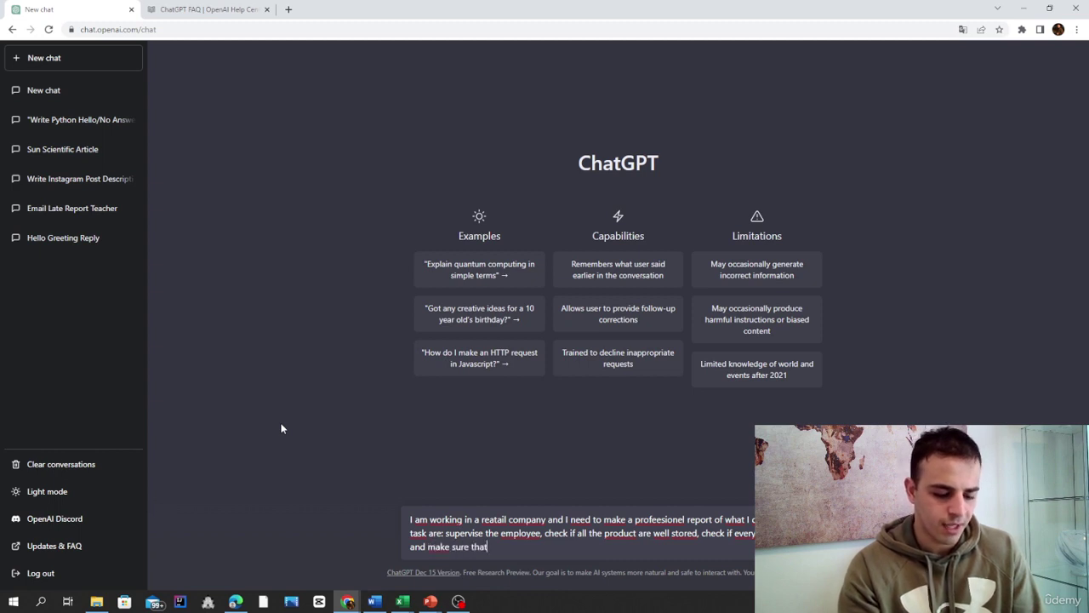
{"action": "type", "text": " everyone"}
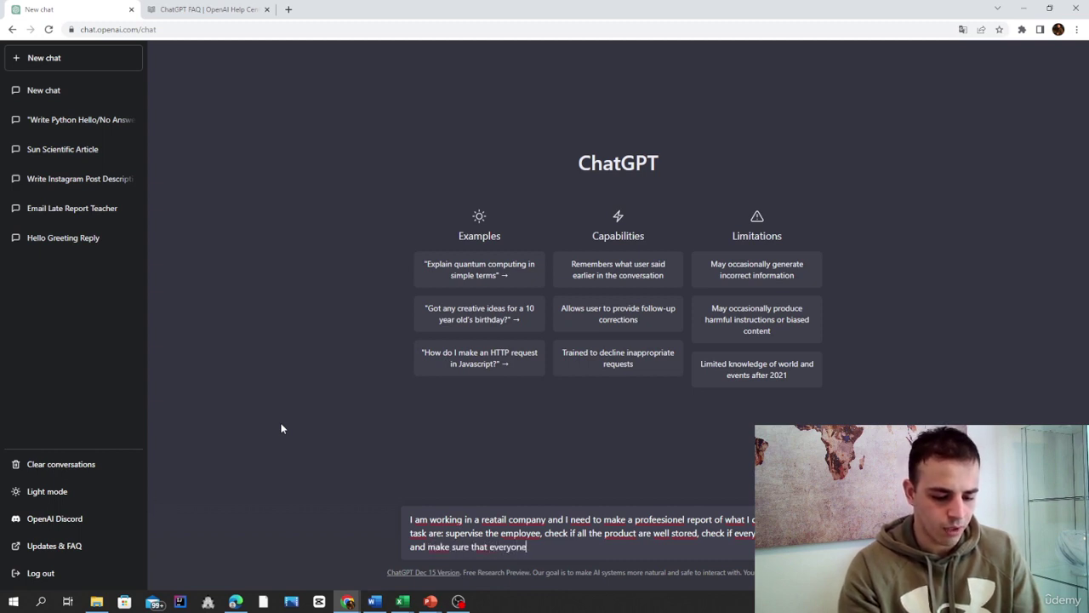
{"action": "type", "text": " is producti"}
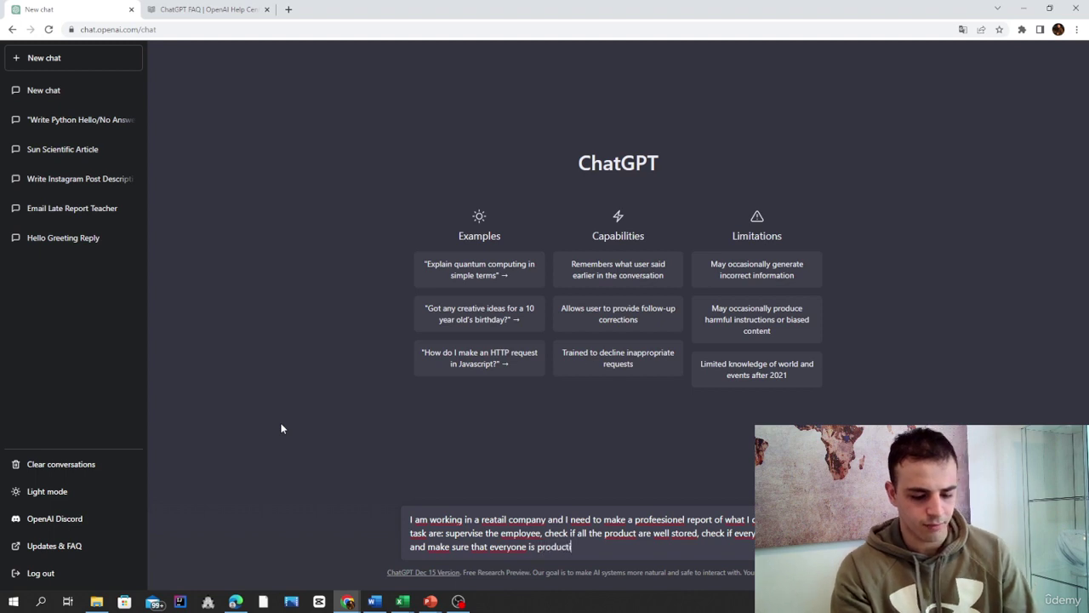
{"action": "type", "text": "ve. All those a"}
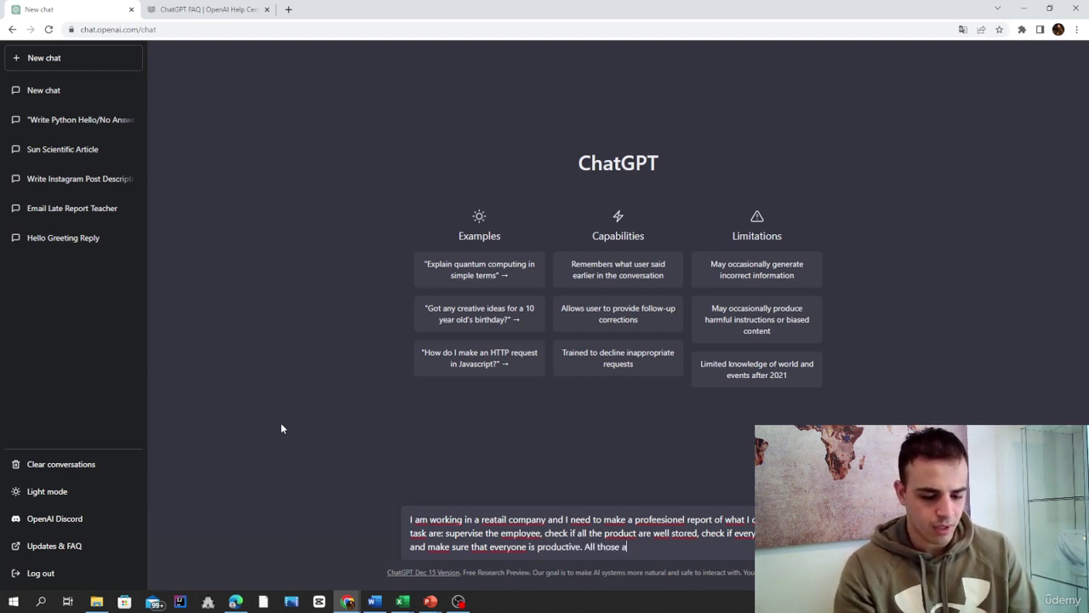
{"action": "key", "text": "BackSpace"}
{"action": "type", "text": "elements "}
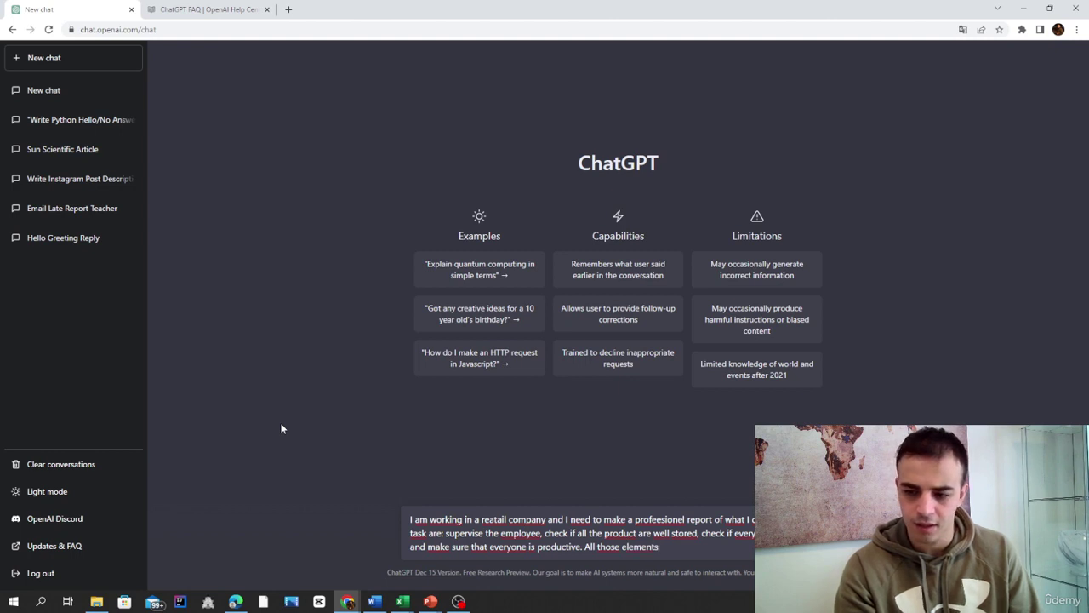
{"action": "type", "text": "are g"}
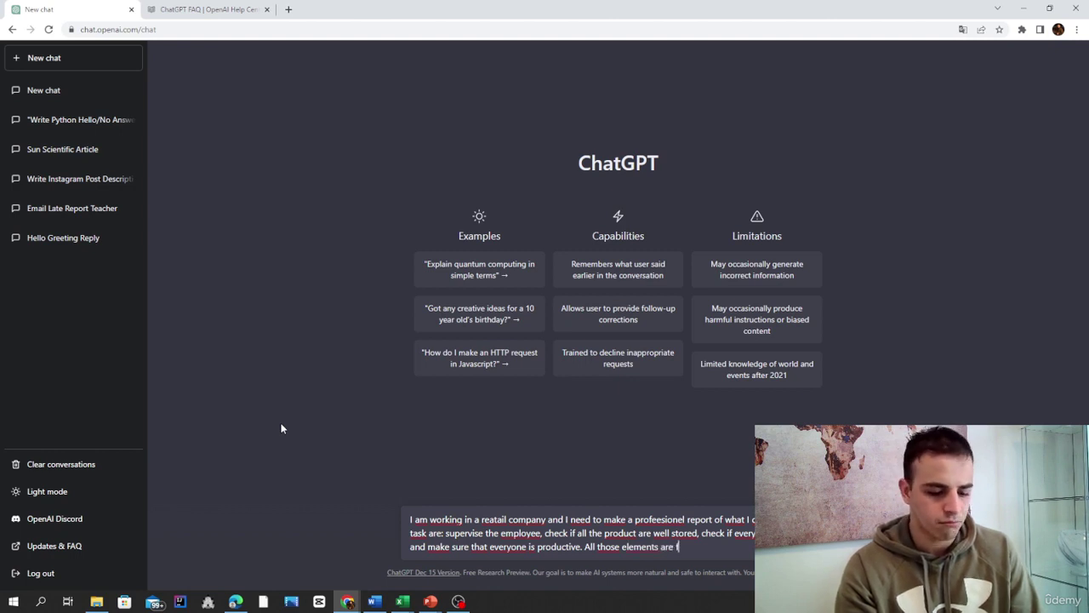
{"action": "type", "text": "ood for"}
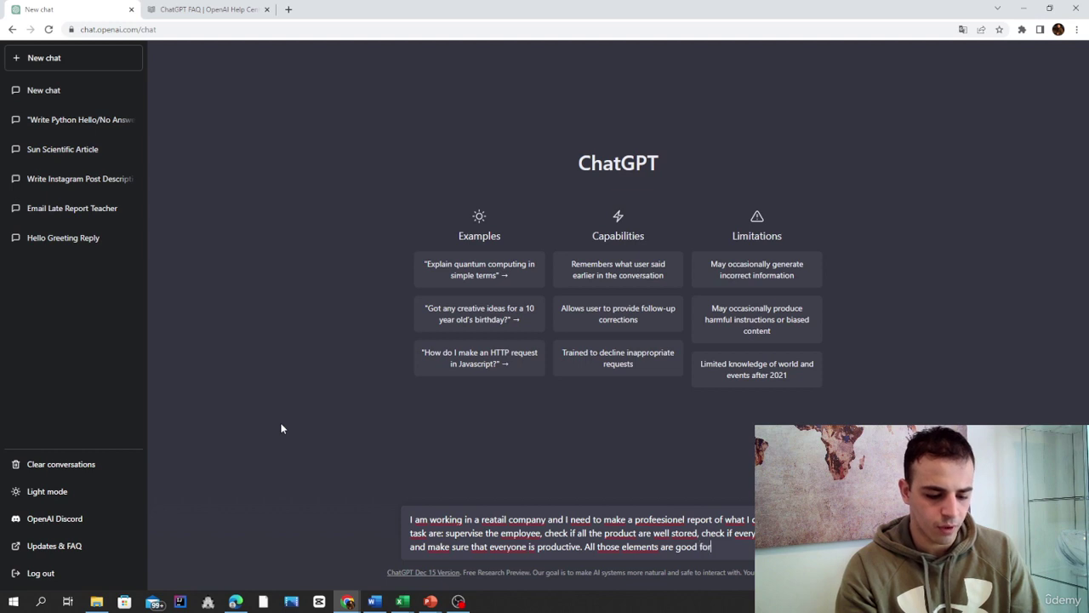
{"action": "type", "text": " today, ca"}
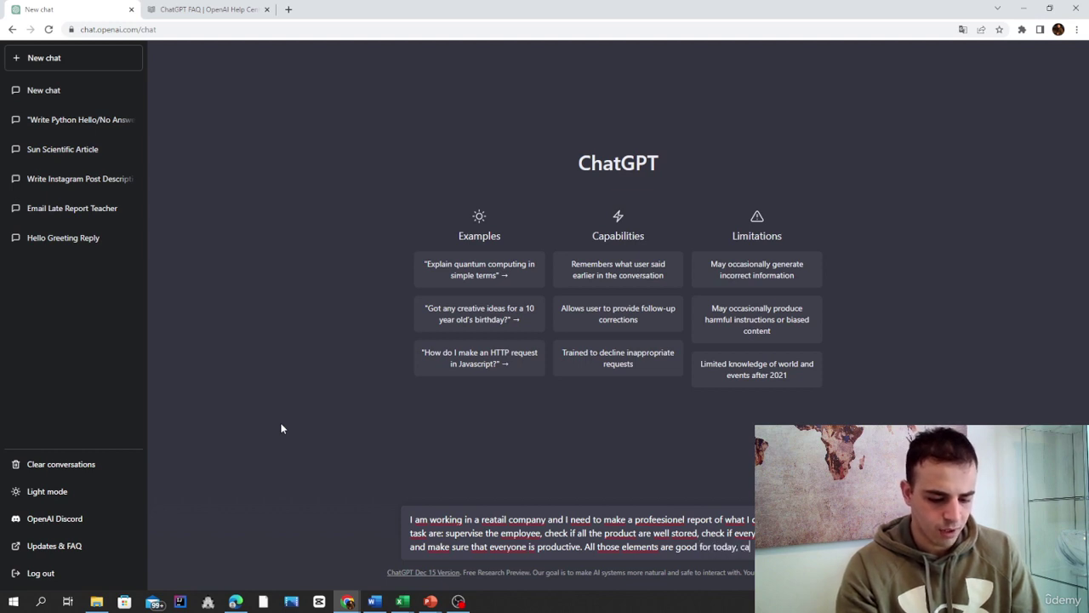
{"action": "type", "text": "n"}
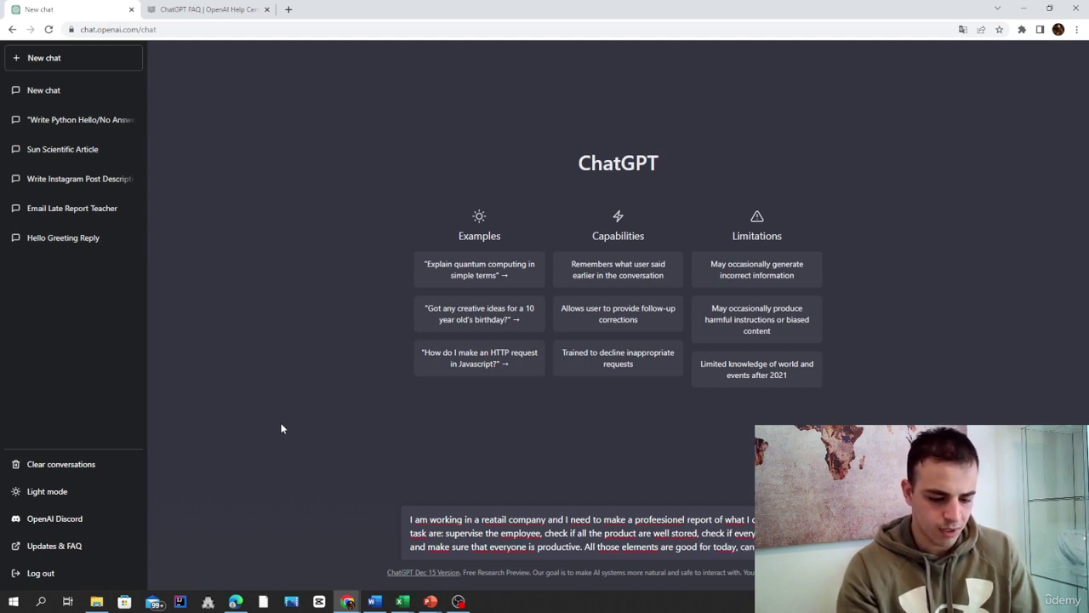
{"action": "type", "text": " make me a"}
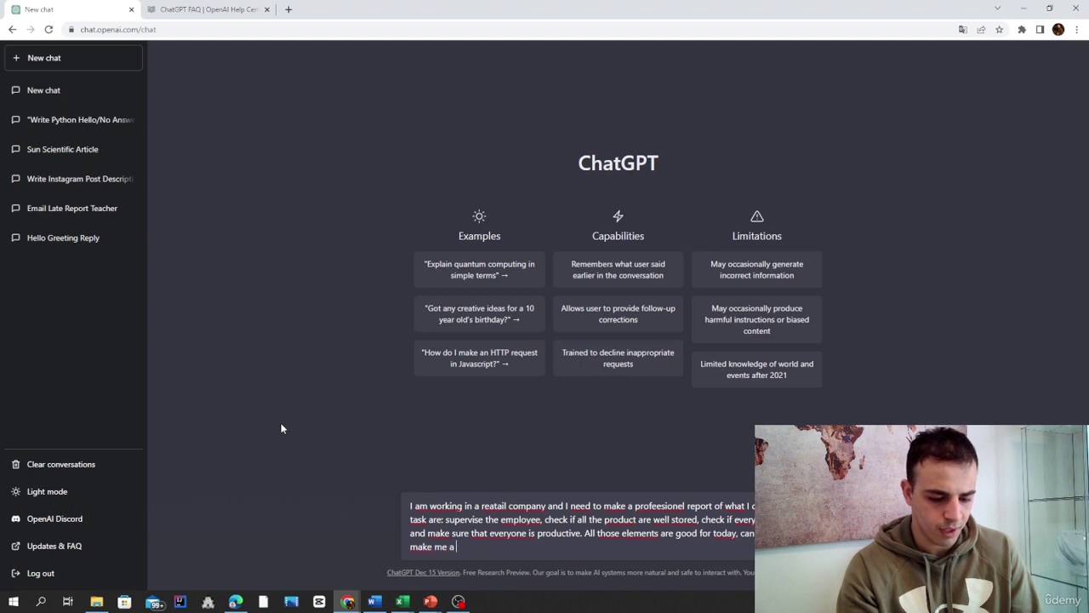
{"action": "type", "text": " report abou"}
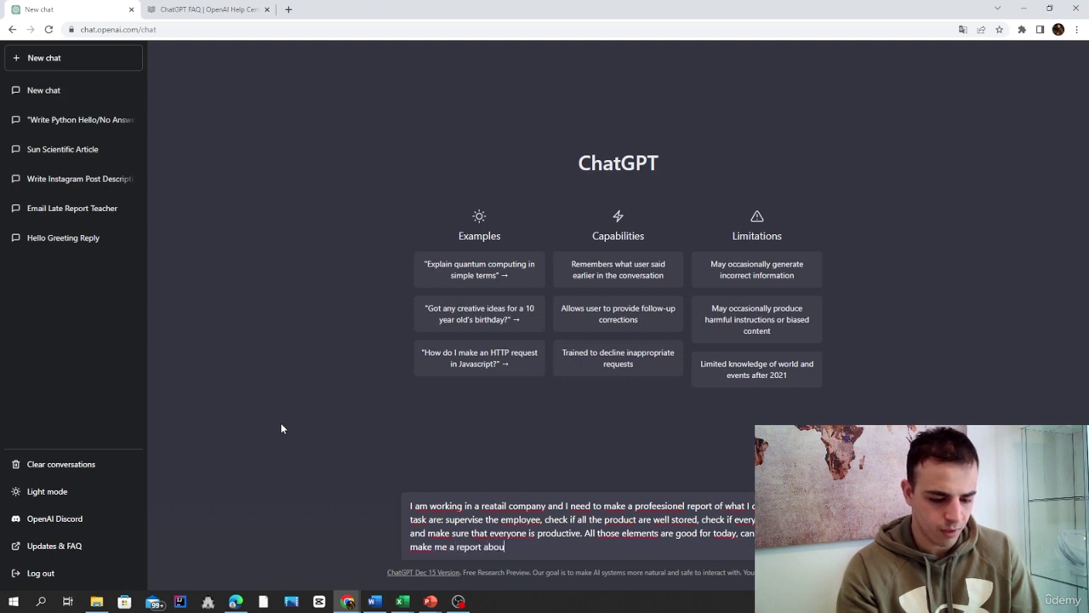
{"action": "type", "text": "t it"}
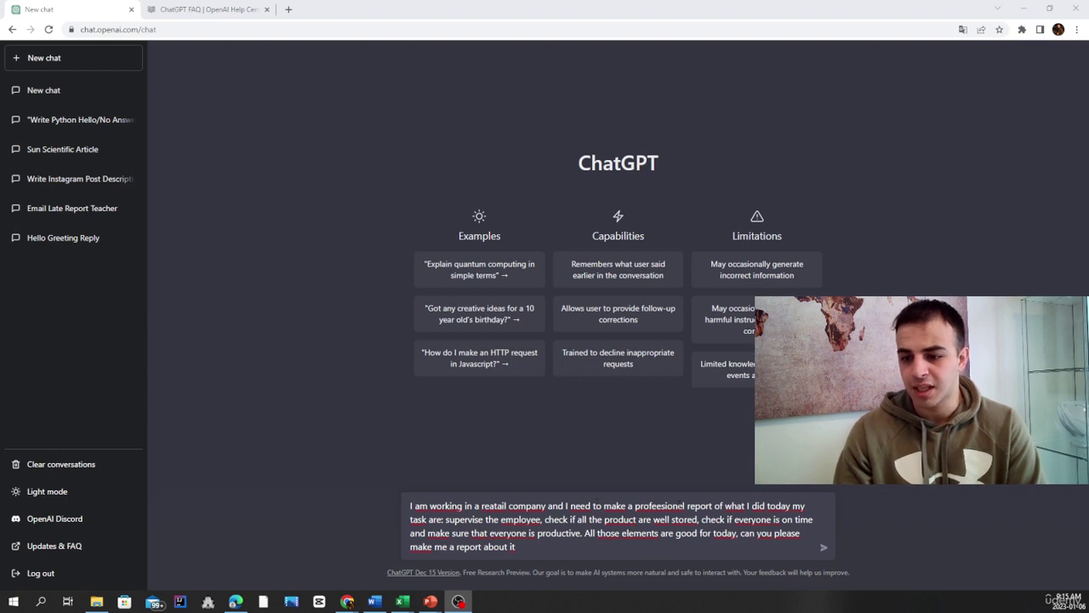
Fix 'profeesionel' to 'profesionel' by deleting the extra 'e'.
{"action": "left_click", "coordinate": [661, 505]}
{"action": "key", "text": "BackSpace"}
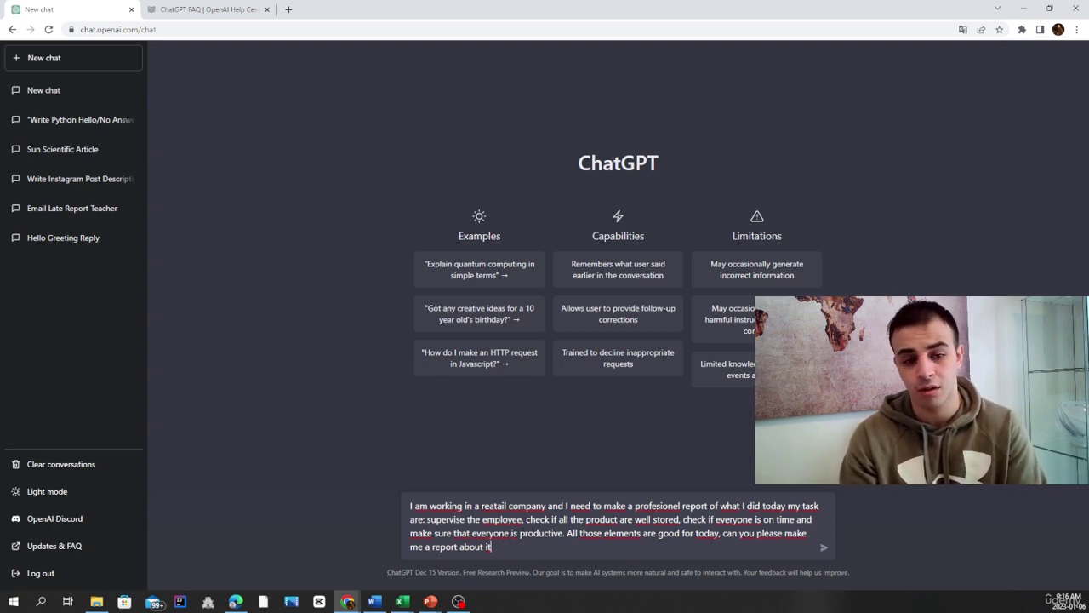
Submit the retail-report prompt so ChatGPT generates the Daily Supervisor Report.
{"action": "key", "text": "Return"}
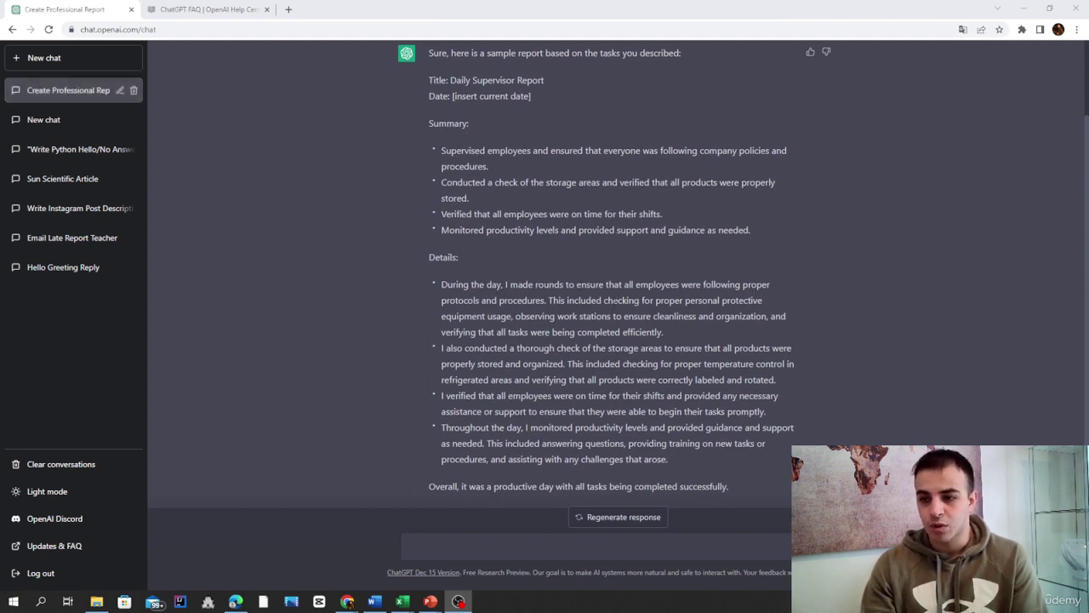
{"action": "scroll", "coordinate": [462, 366], "scroll_direction": "down", "scroll_amount": 1}
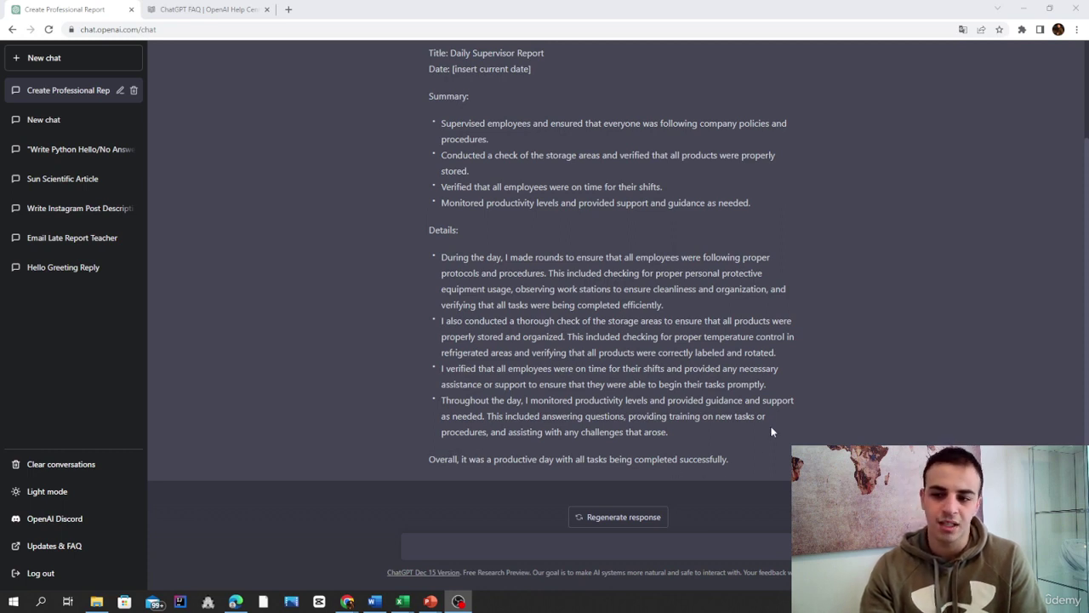
{"action": "scroll", "coordinate": [772, 421], "scroll_direction": "up", "scroll_amount": 2}
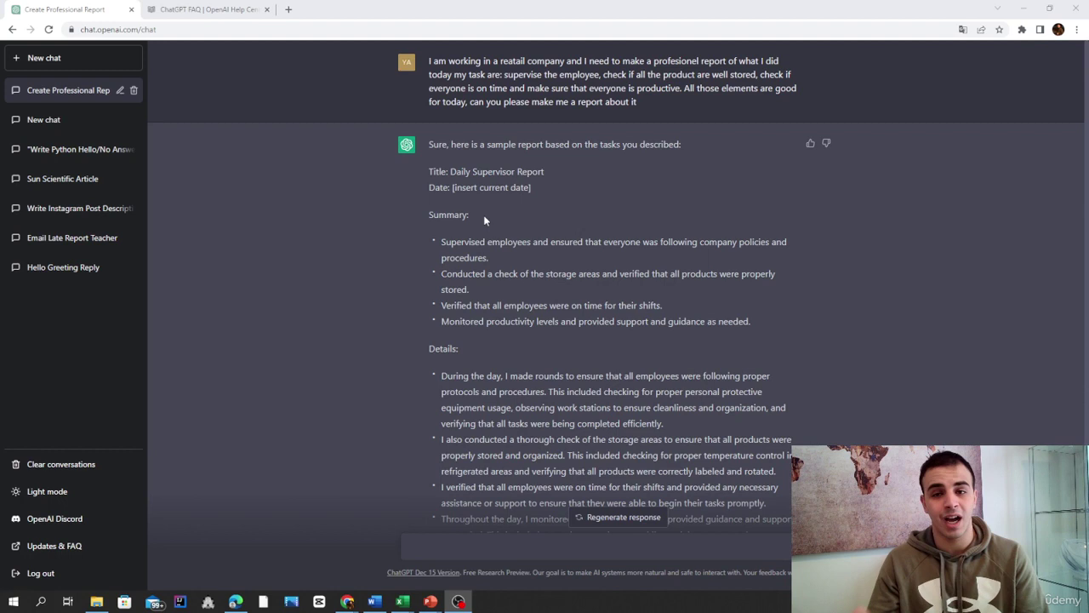
{"action": "scroll", "coordinate": [486, 215], "scroll_direction": "down", "scroll_amount": 1}
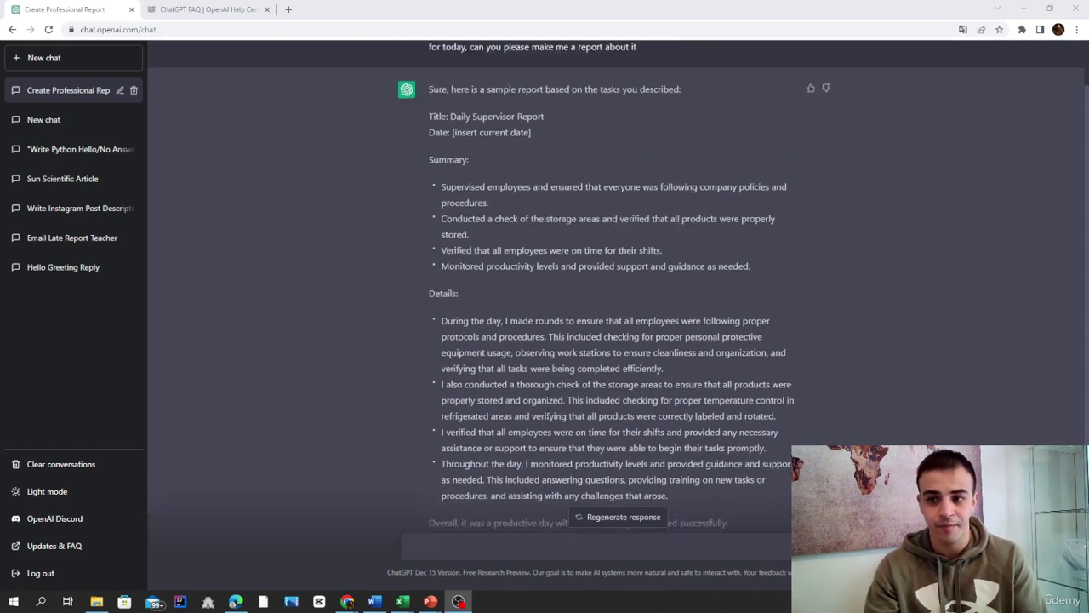
{"action": "scroll", "coordinate": [551, 401], "scroll_direction": "up", "scroll_amount": 1}
{"action": "scroll", "coordinate": [550, 401], "scroll_direction": "down", "scroll_amount": 1}
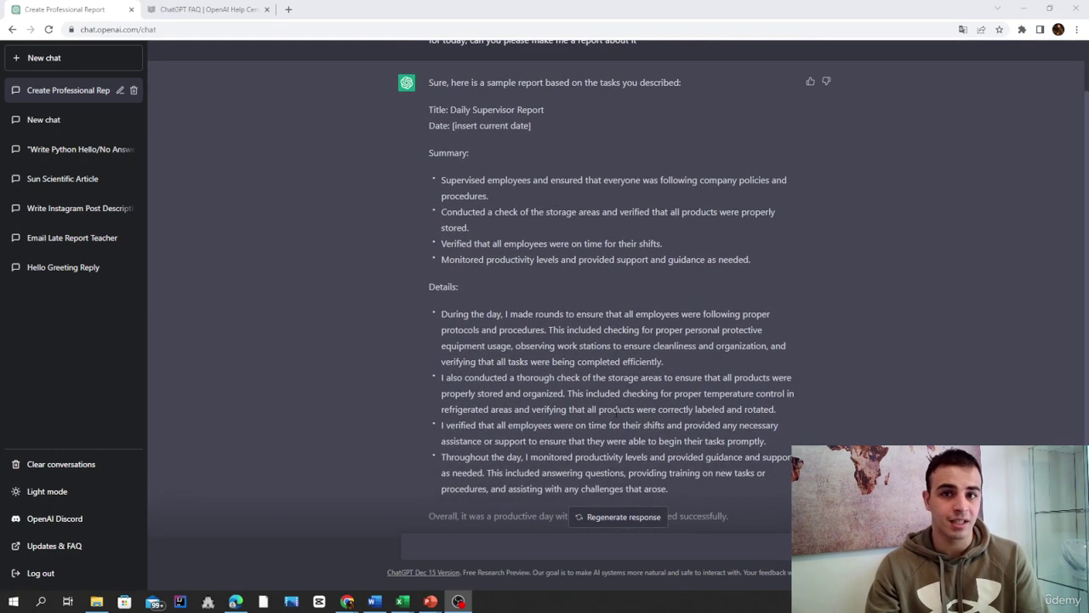